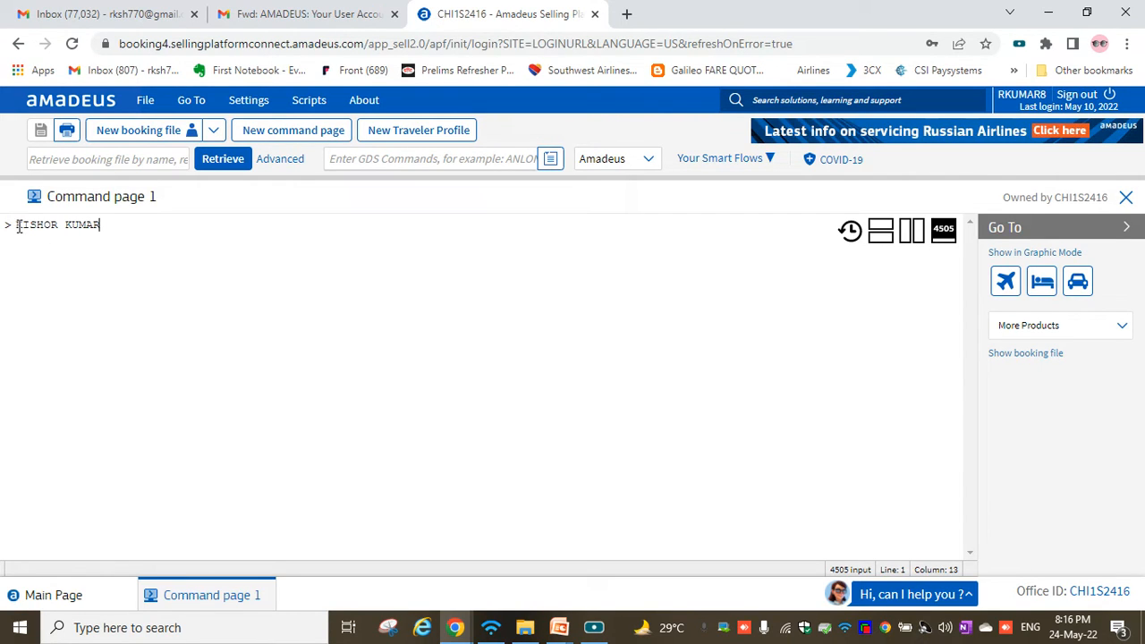
Replace the sample name with the NM1LAST NAME/FIRST NAME format example, then erase it to an empty prompt.
drag(16, 224, 116, 227)
key(BackSpace)
key(BackSpace)
key(BackSpace)
key(BackSpace)
key(BackSpace)
key(BackSpace)
key(BackSpace)
key(BackSpace)
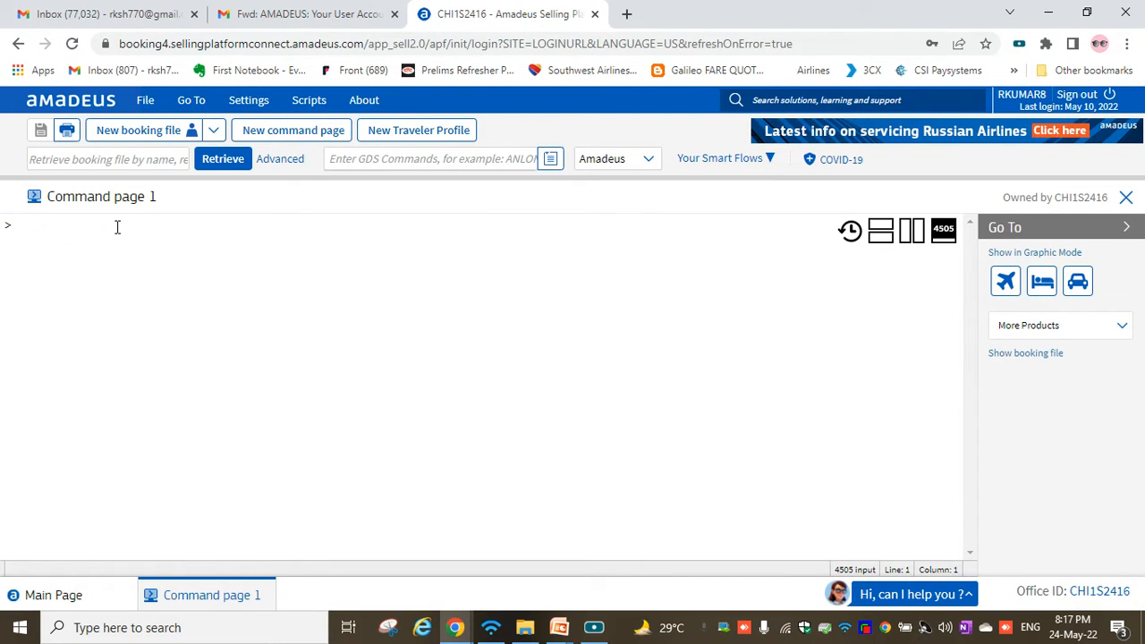
text(NM1)
text(LAST NAME/FIRST NAME)
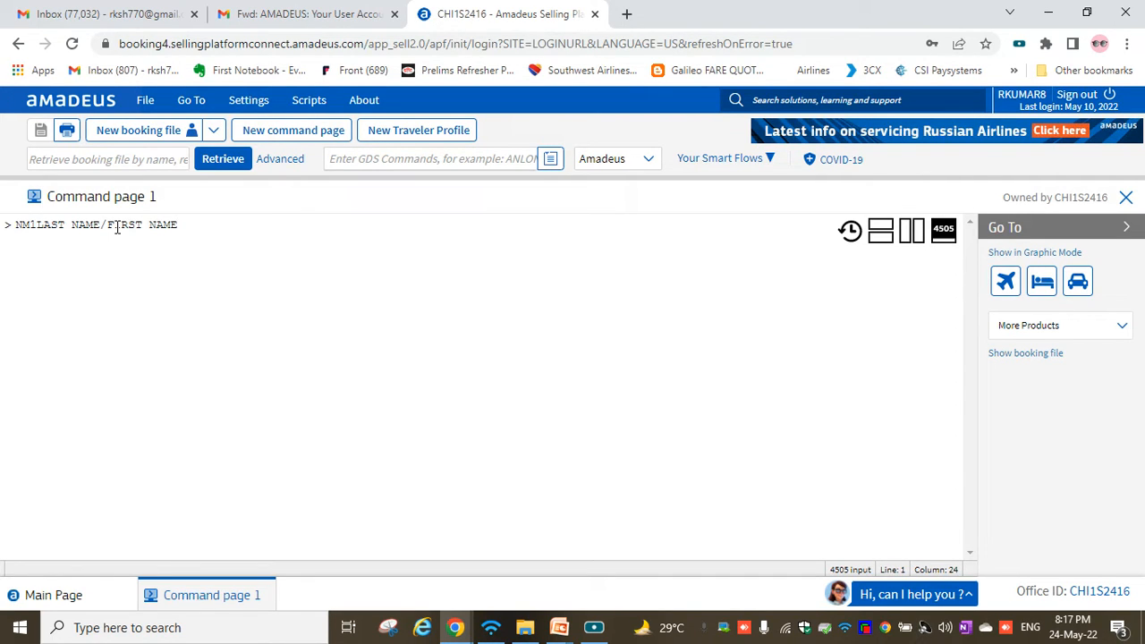
key(BackSpace)
key(BackSpace)
key(BackSpace)
key(BackSpace)
key(BackSpace)
key(BackSpace)
key(BackSpace)
key(BackSpace)
key(BackSpace)
key(BackSpace)
key(BackSpace)
key(BackSpace)
key(BackSpace)
key(BackSpace)
key(BackSpace)
key(BackSpace)
key(BackSpace)
key(BackSpace)
key(BackSpace)
key(BackSpace)
key(BackSpace)
key(BackSpace)
key(BackSpace)
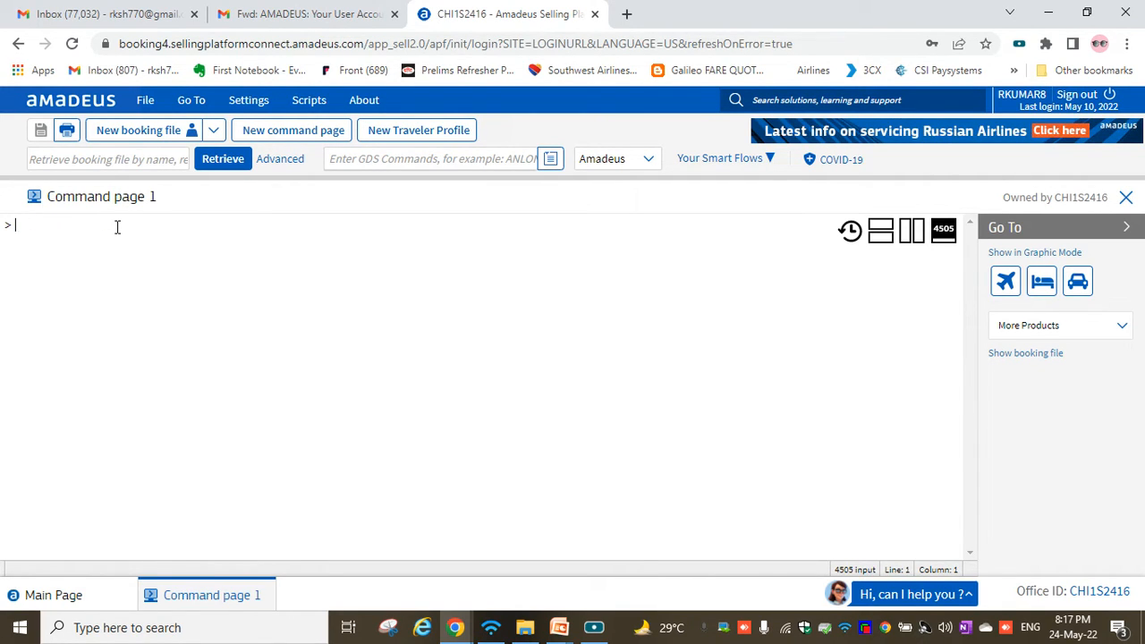
Enter an NM1 entry with the first adult's surname/first name and confirm it is listed.
text(NM1)
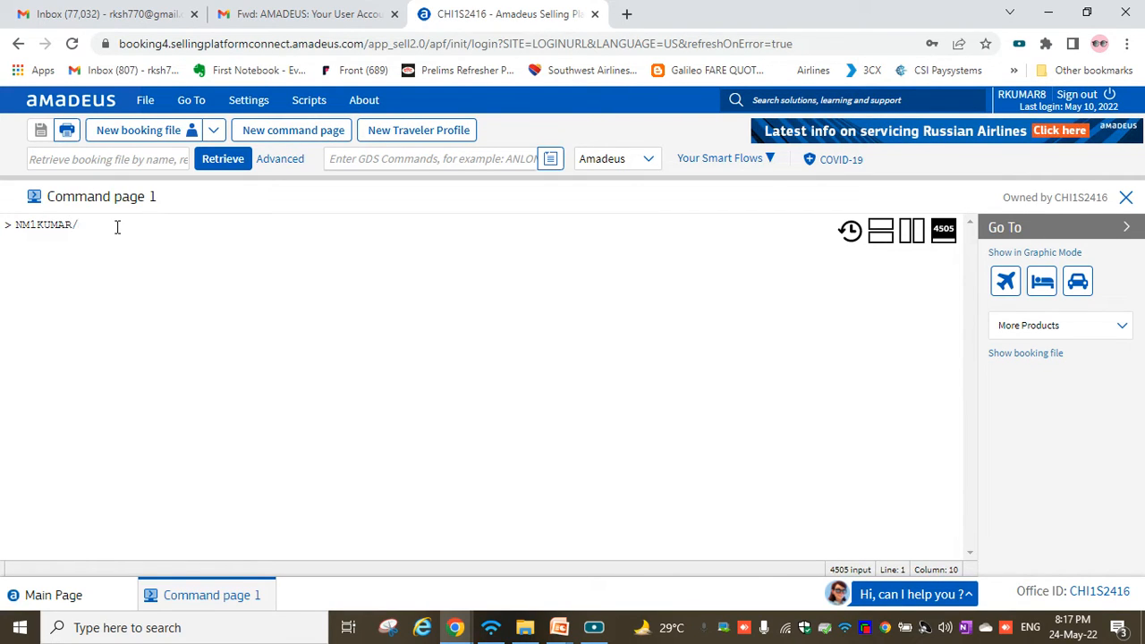
key(Return)
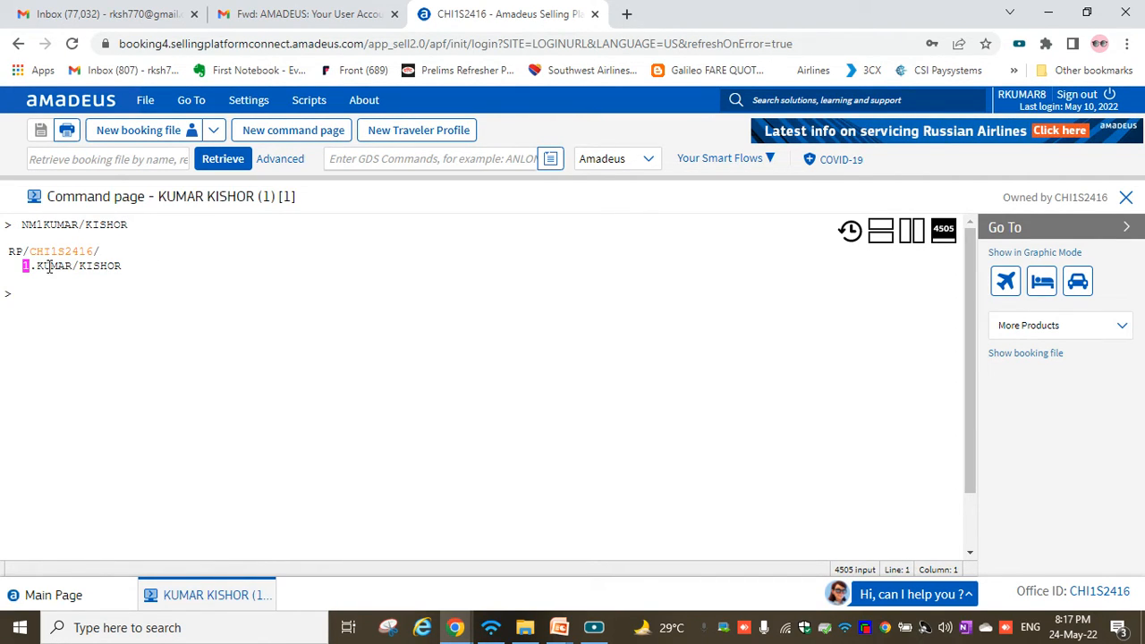
drag(36, 270, 125, 271)
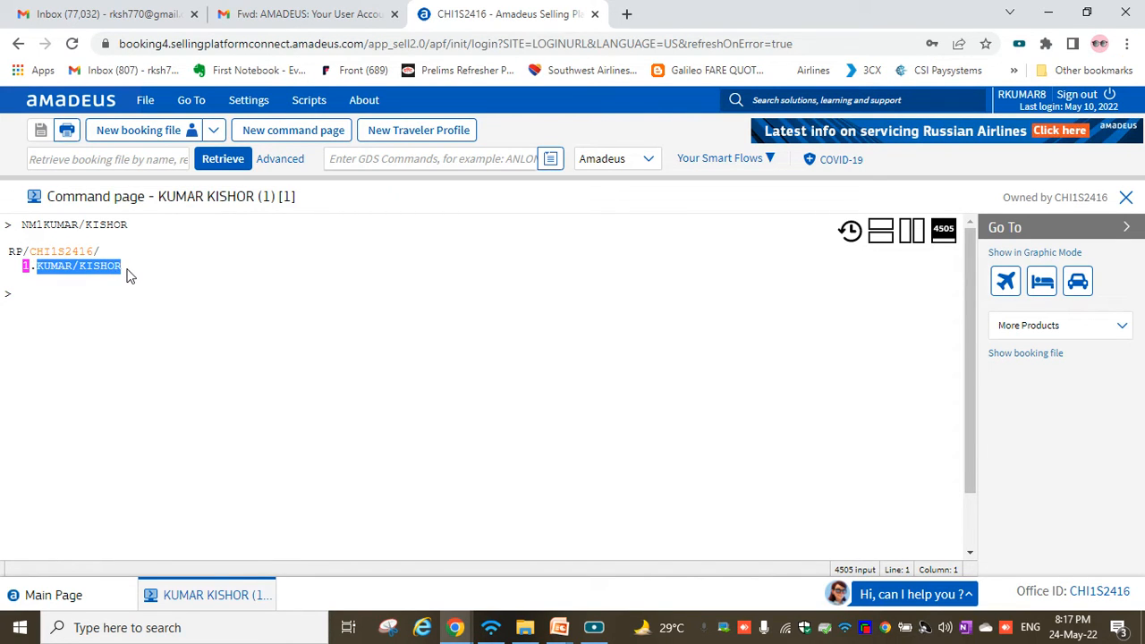
click(119, 304)
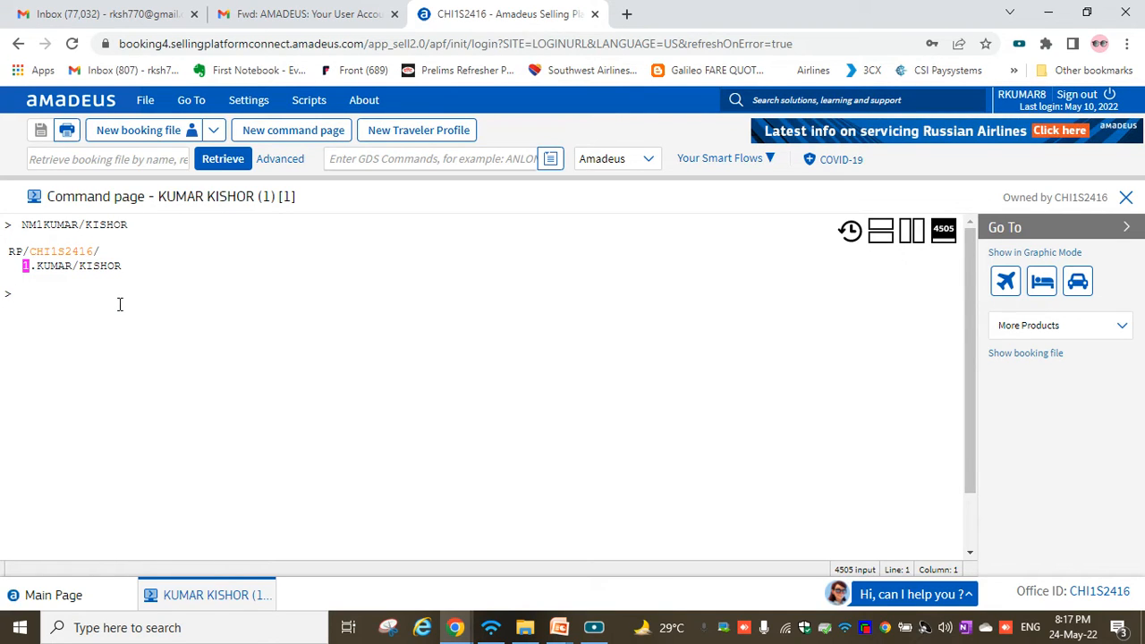
Enter an NM1 entry with the second adult's surname/first name.
text(NM1)
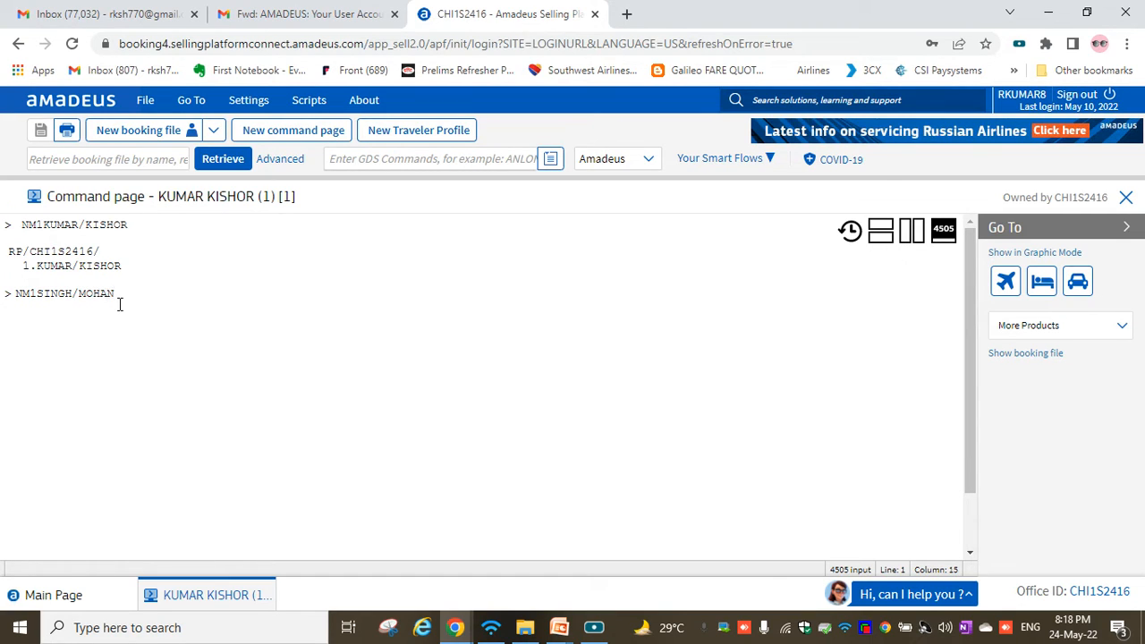
key(Return)
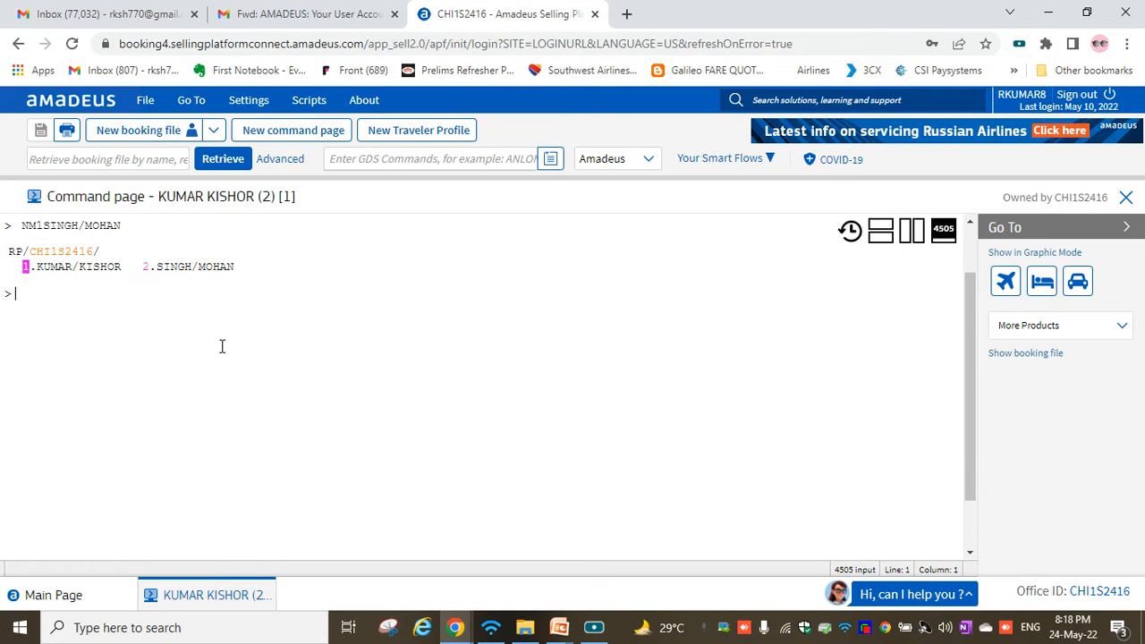
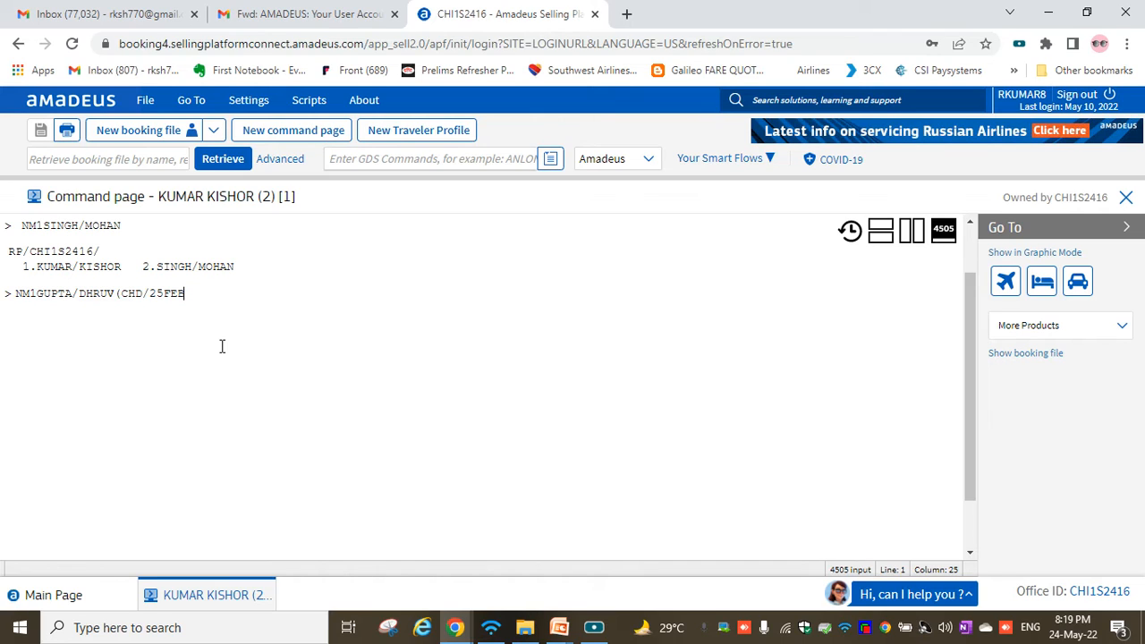
Enter an NM1 child name entry tagged (CHD/25FEB15) and check the CHD code and birth date.
key(Return)
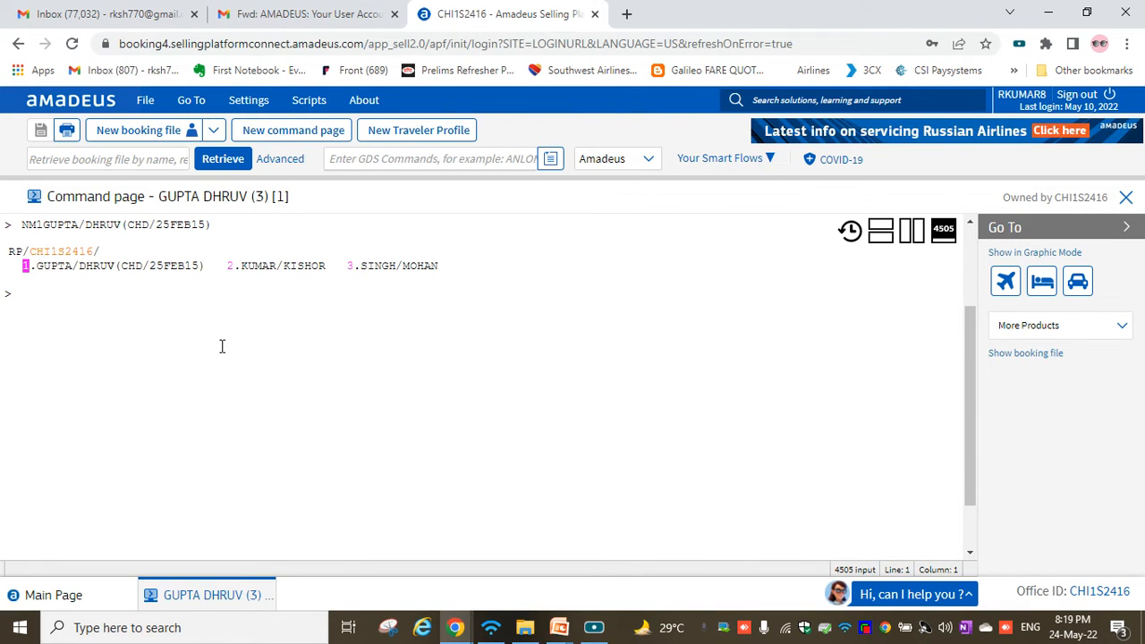
drag(123, 268, 202, 280)
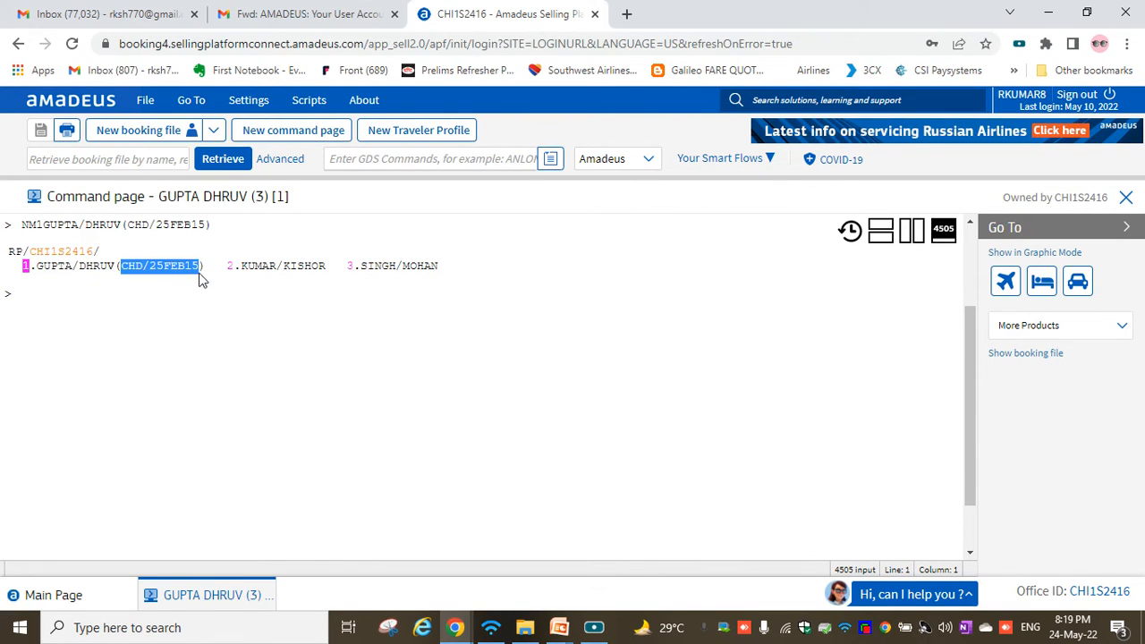
click(181, 331)
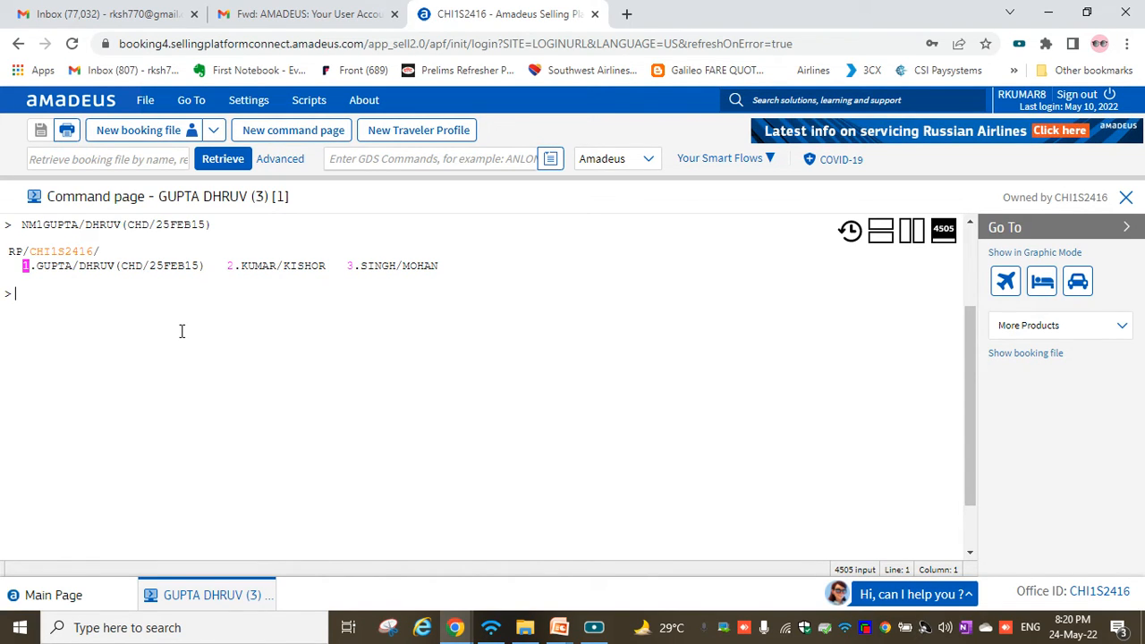
Enter an NM1 entry for the second child, tagged (CHD/27MAY16).
text(NM1)
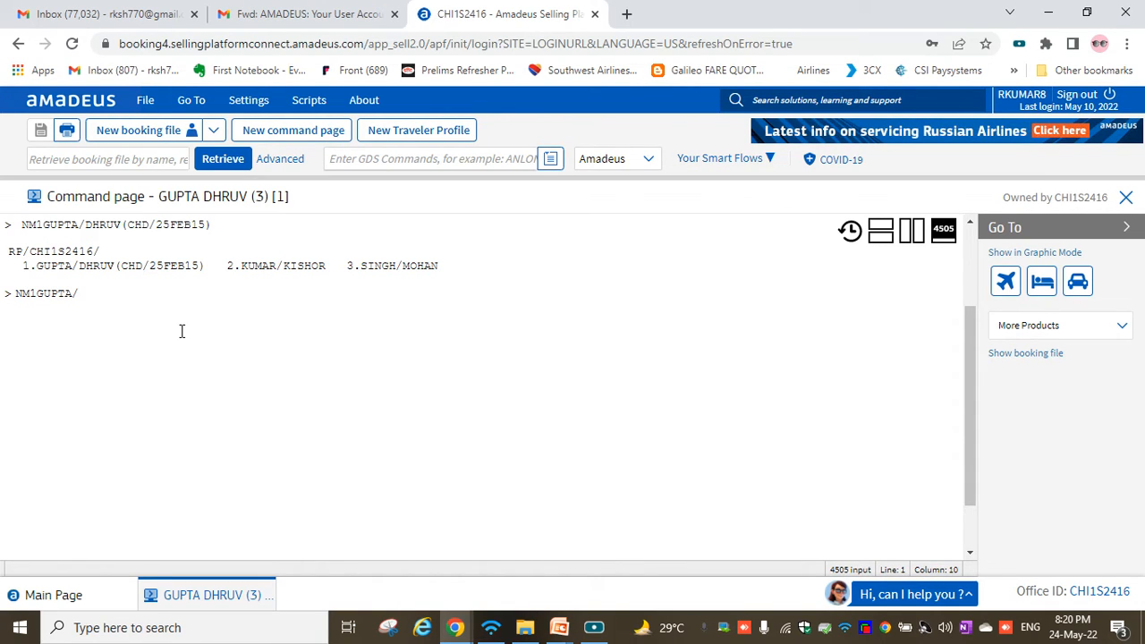
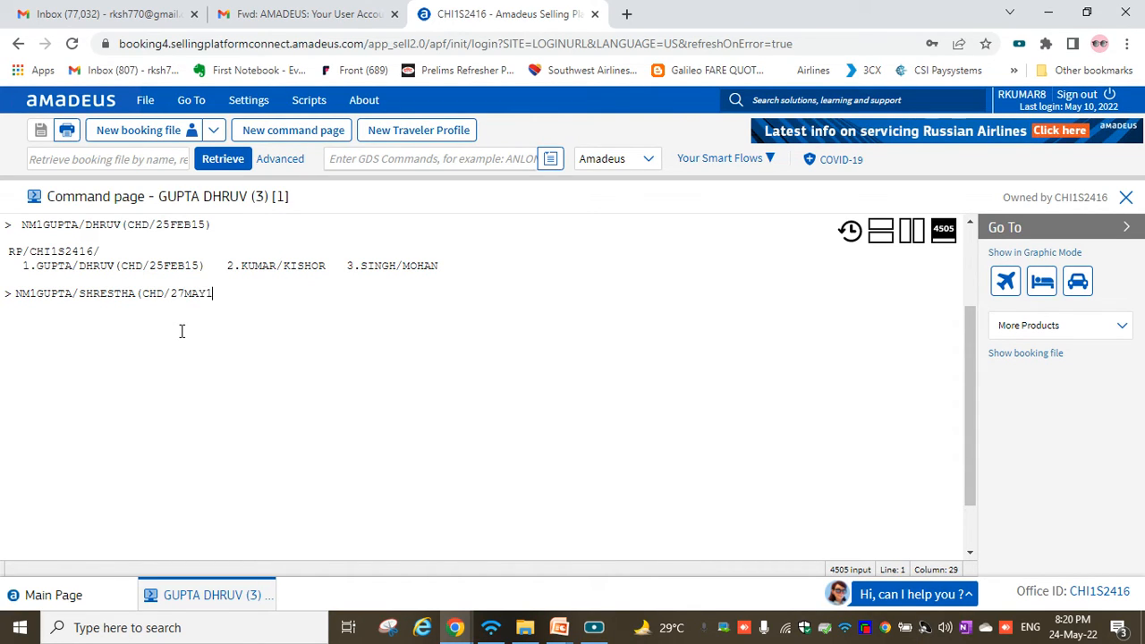
text(6))
key(Return)
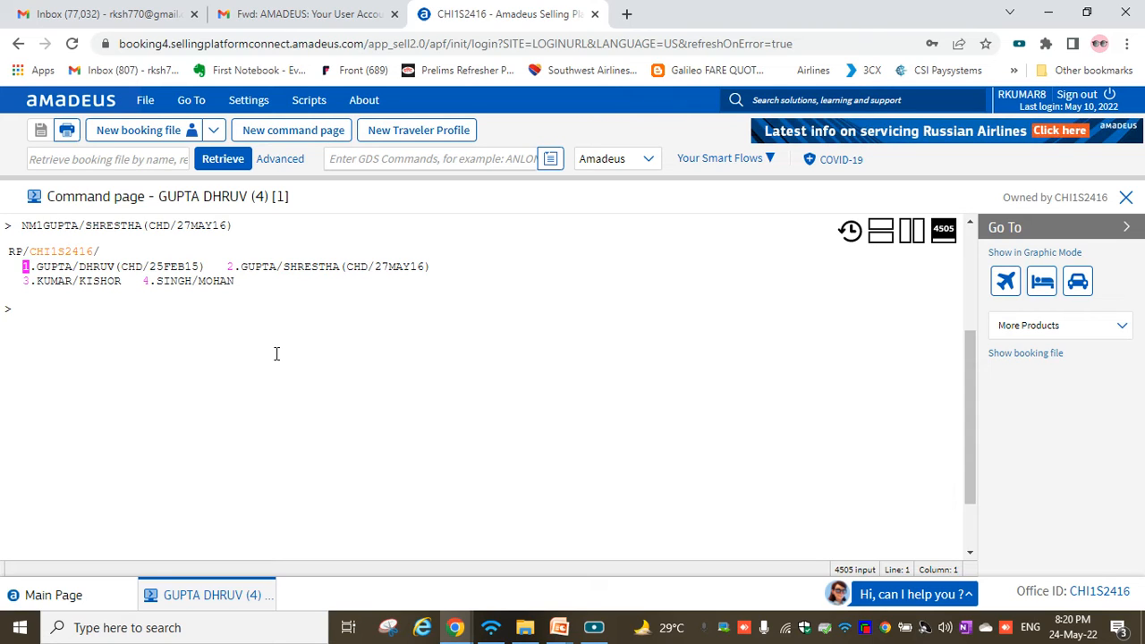
text(NM1)
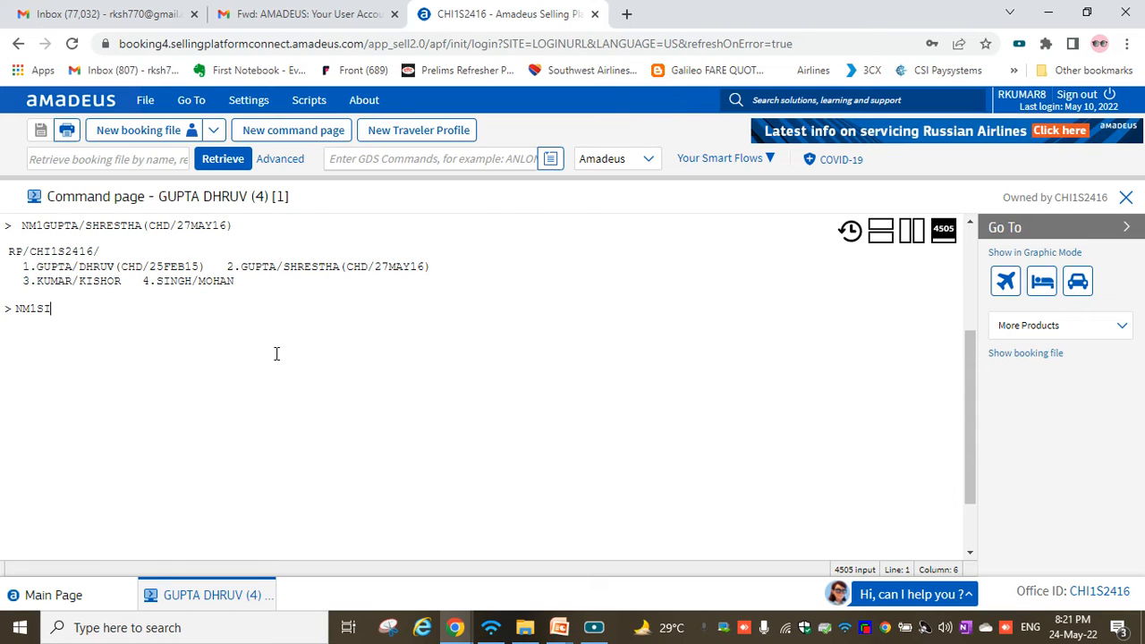
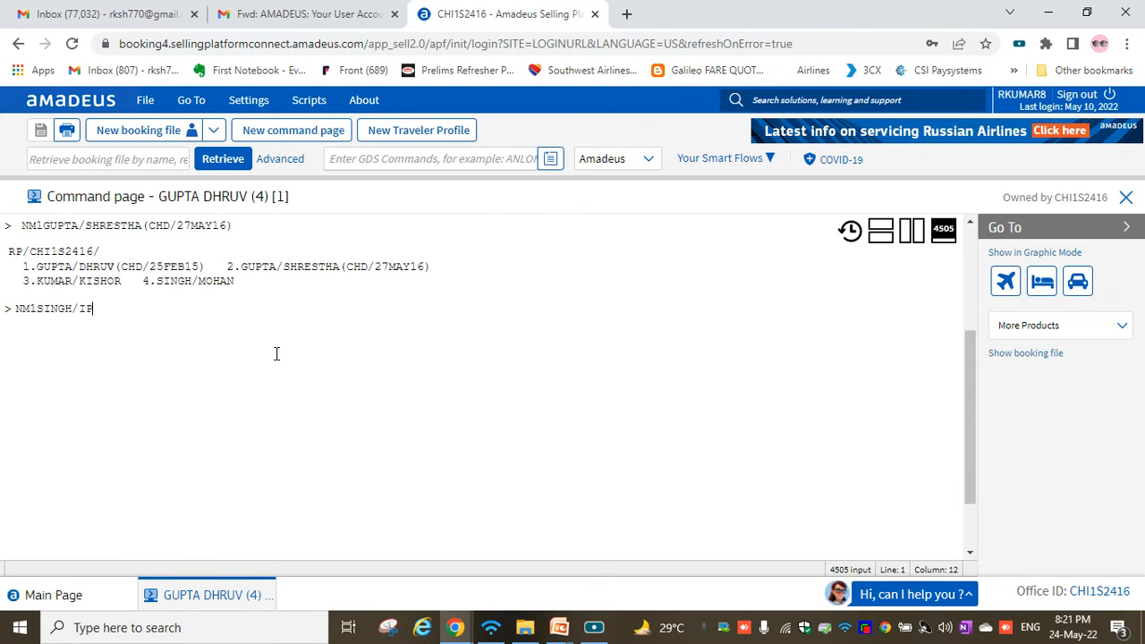
text((INF)
text(/)
text(SHREYA)
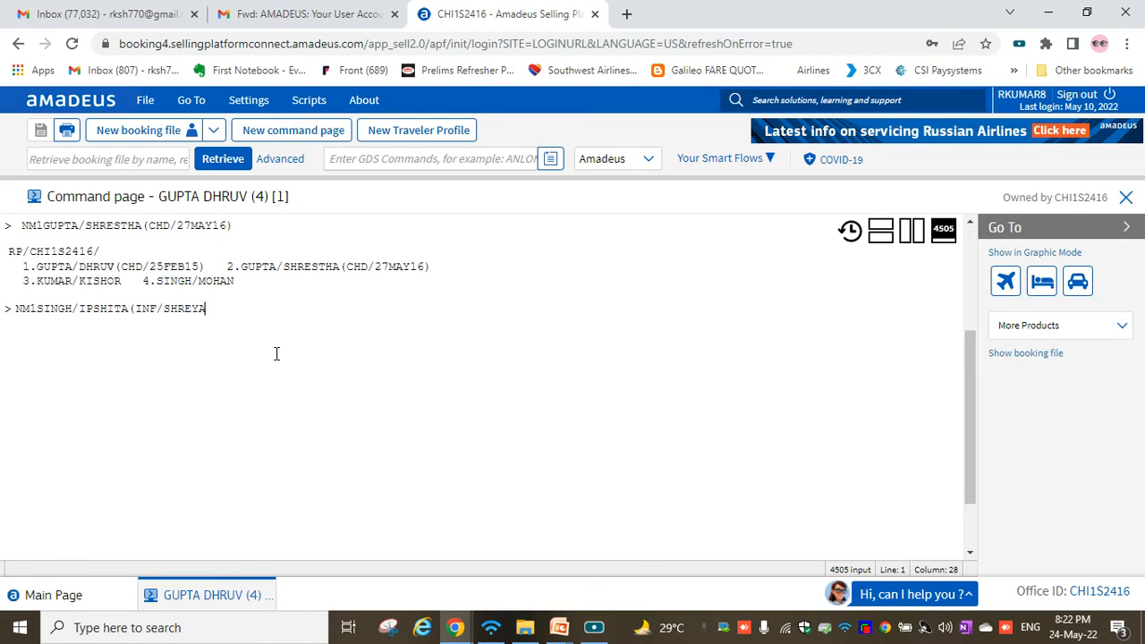
text(/02MAR21))
key(Return)
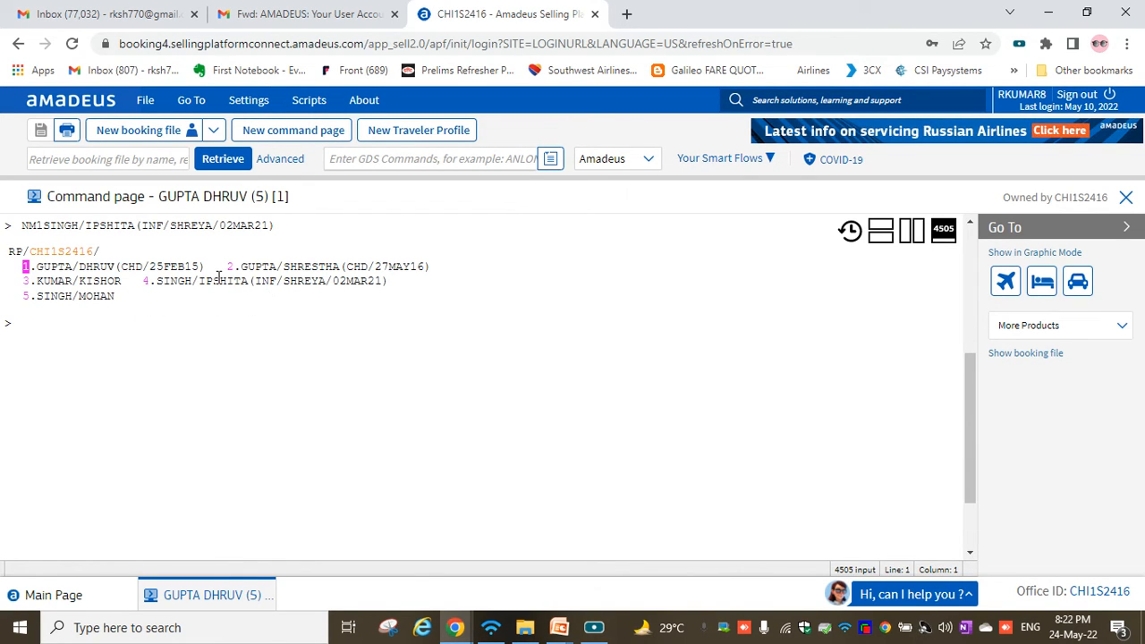
drag(158, 283, 255, 286)
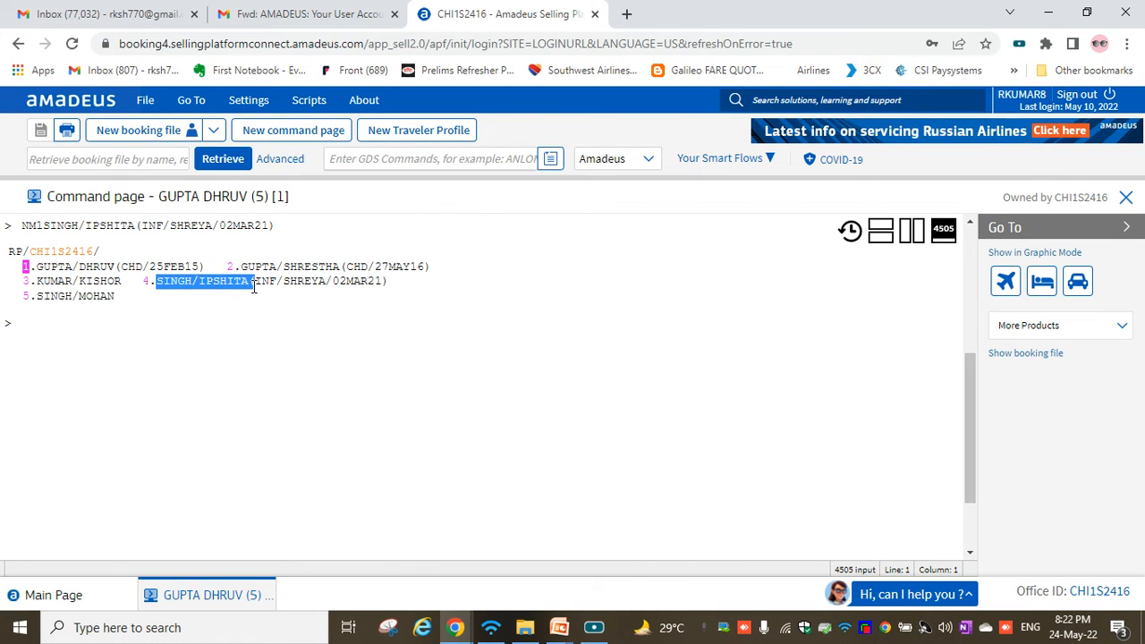
click(279, 296)
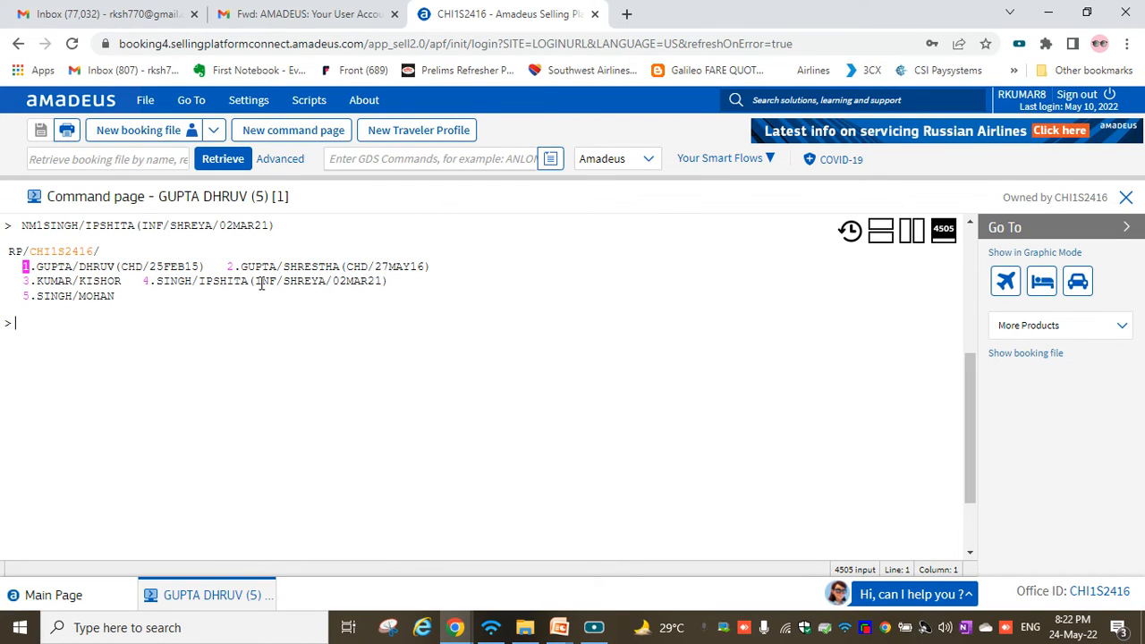
drag(257, 281, 325, 280)
click(328, 281)
drag(157, 280, 192, 281)
click(171, 329)
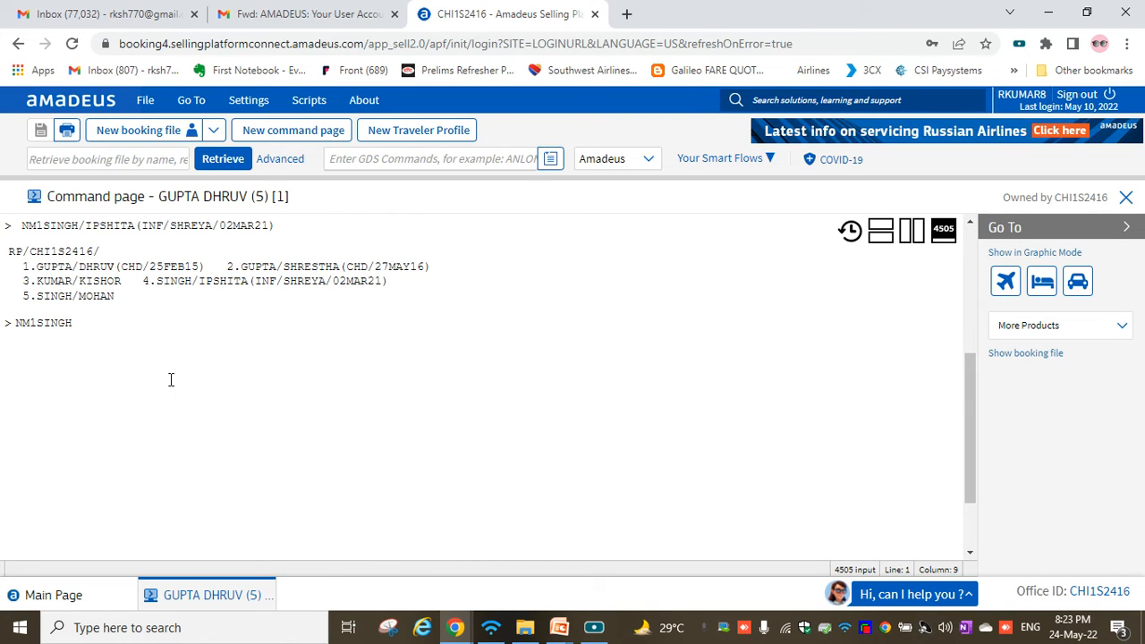
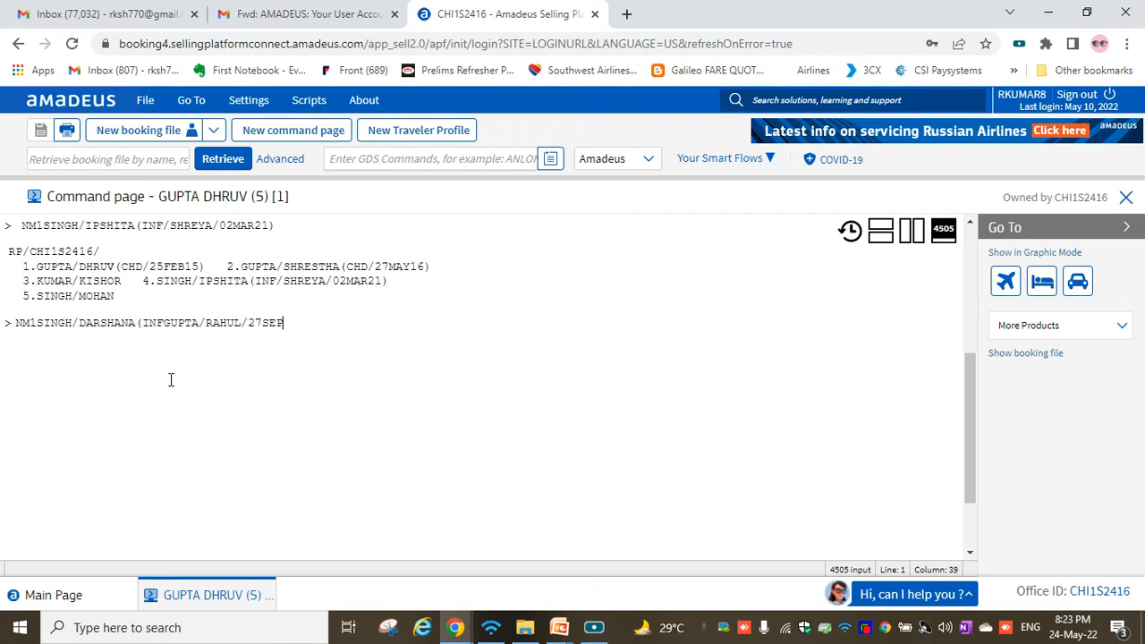
Enter an NM1 adult name with an (INF surname/first name/27SEP21) infant of a different surname.
key(Return)
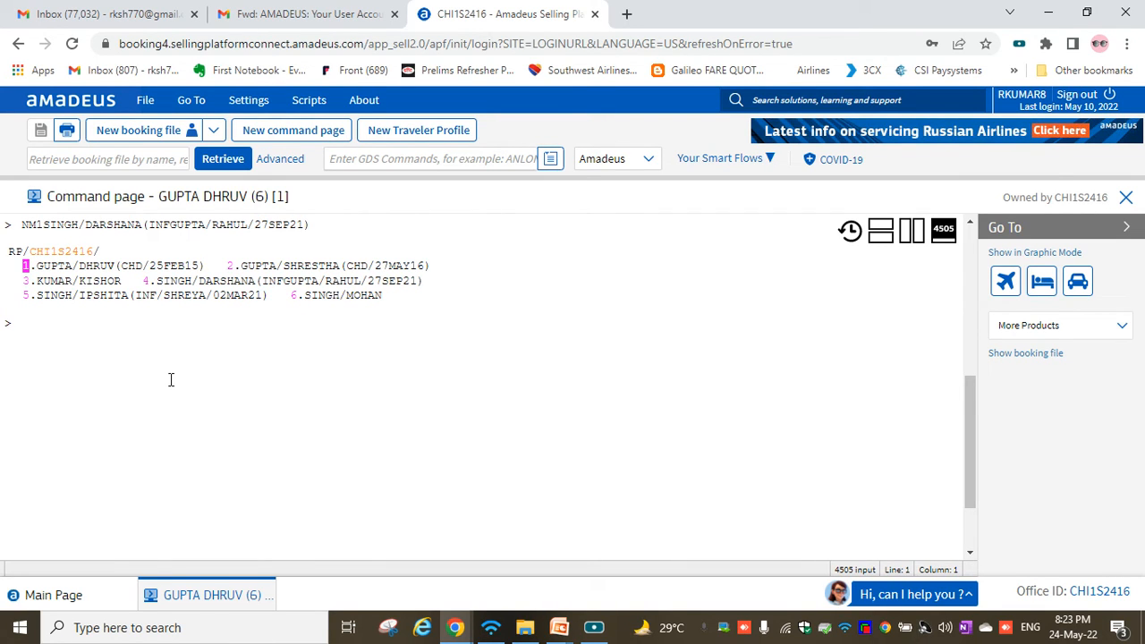
drag(34, 281, 143, 282)
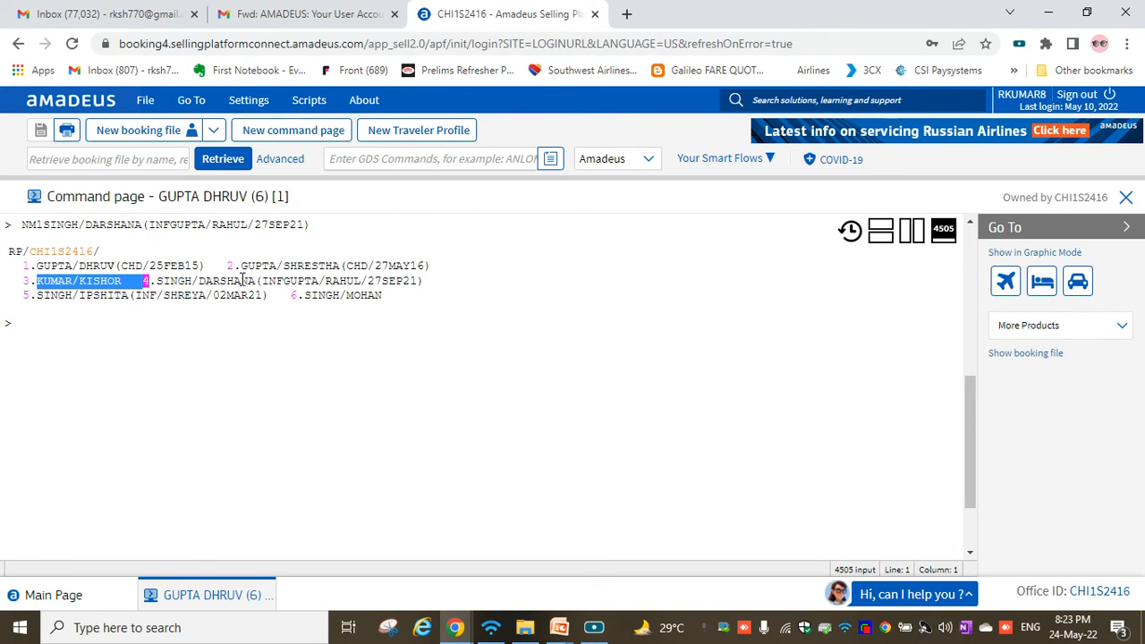
drag(240, 266, 433, 265)
click(205, 282)
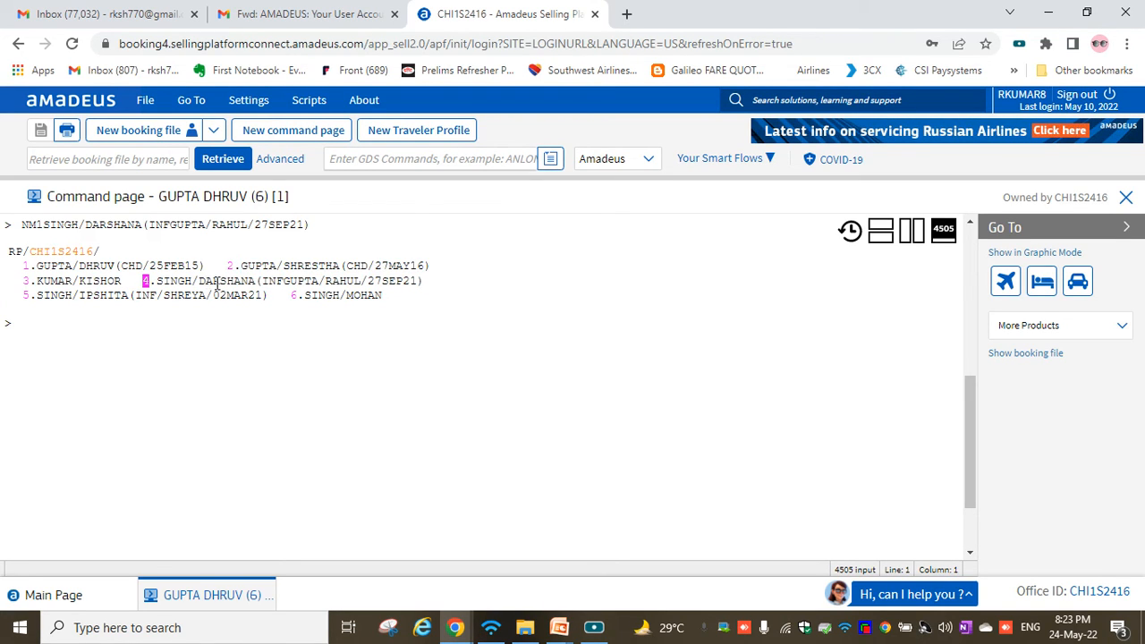
drag(262, 282, 419, 283)
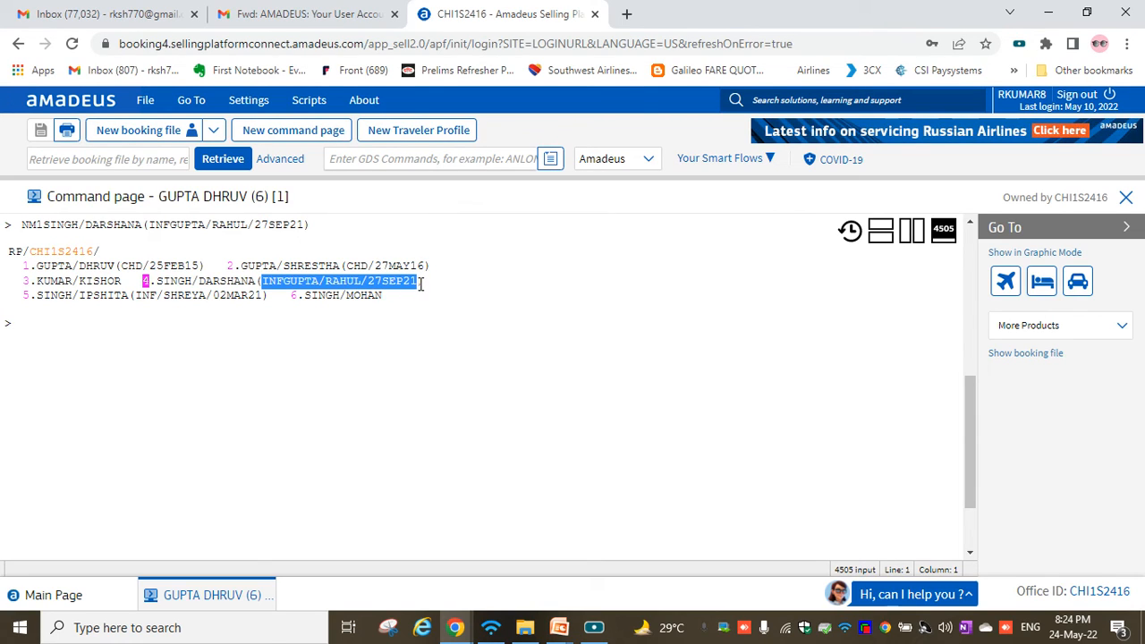
click(275, 346)
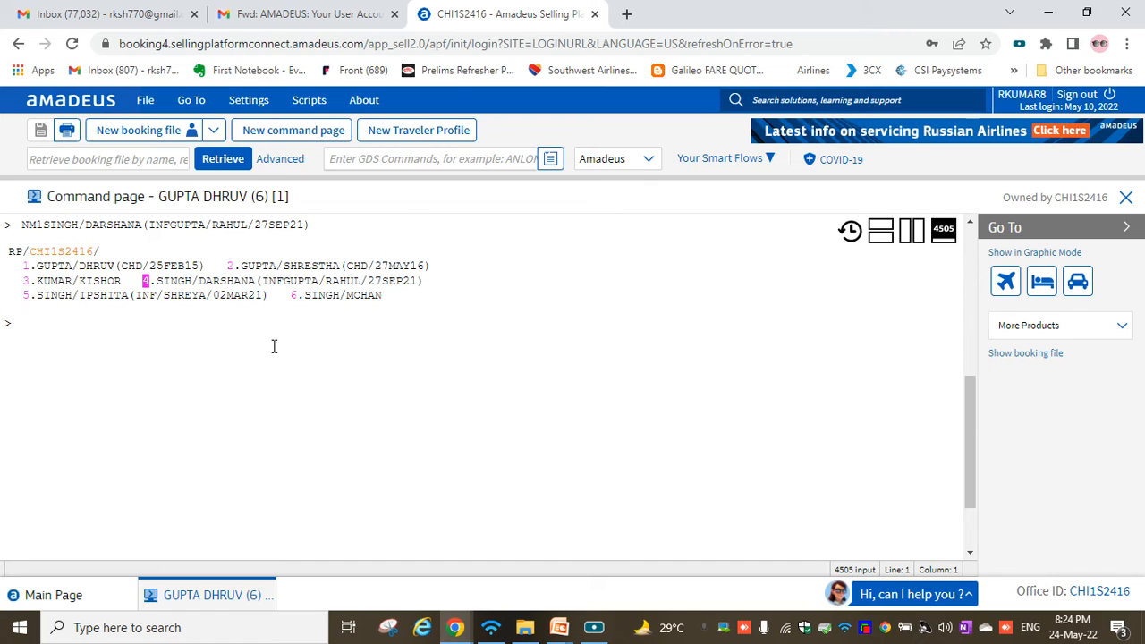
Run HE NAME and highlight the single-passenger, type-code, infant and INS seat format examples.
text(HE NAME)
key(Return)
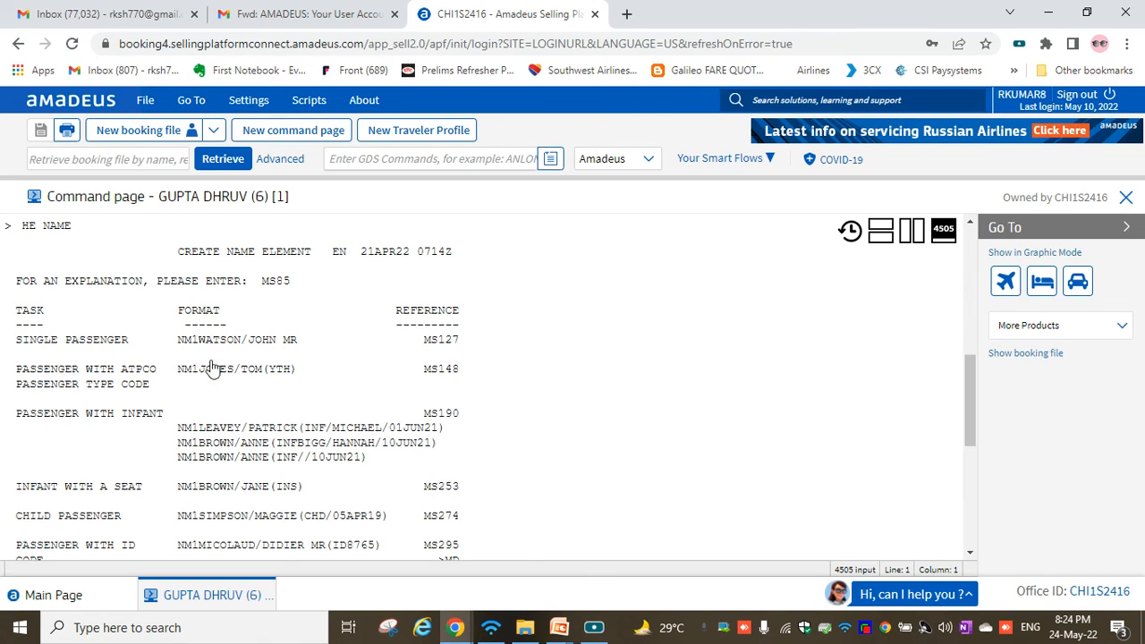
drag(178, 344, 300, 347)
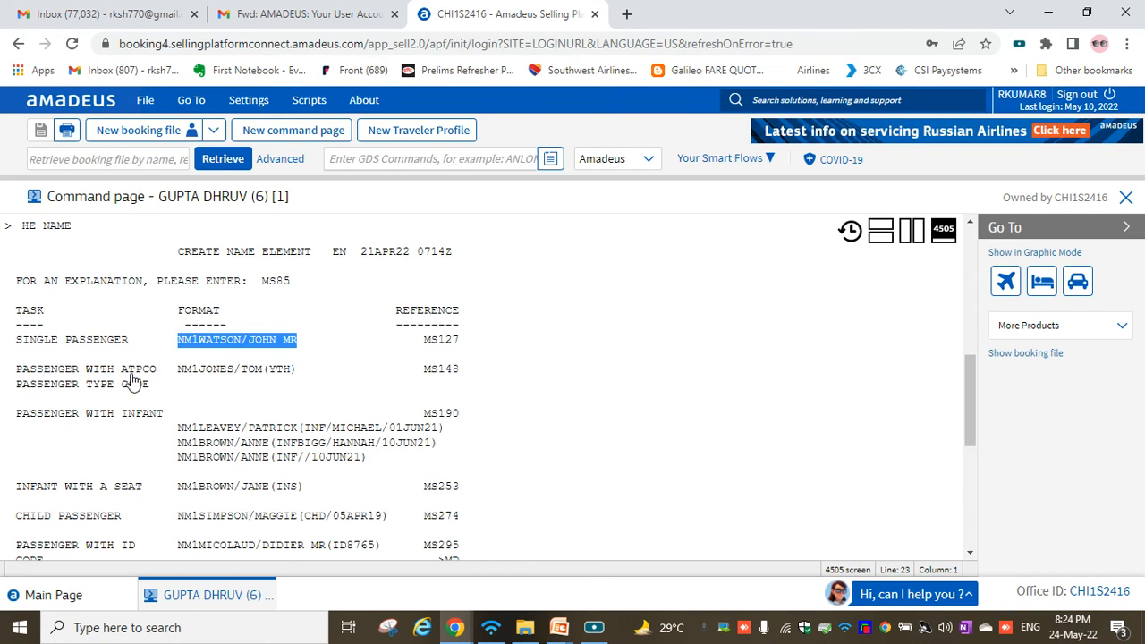
drag(178, 371, 300, 378)
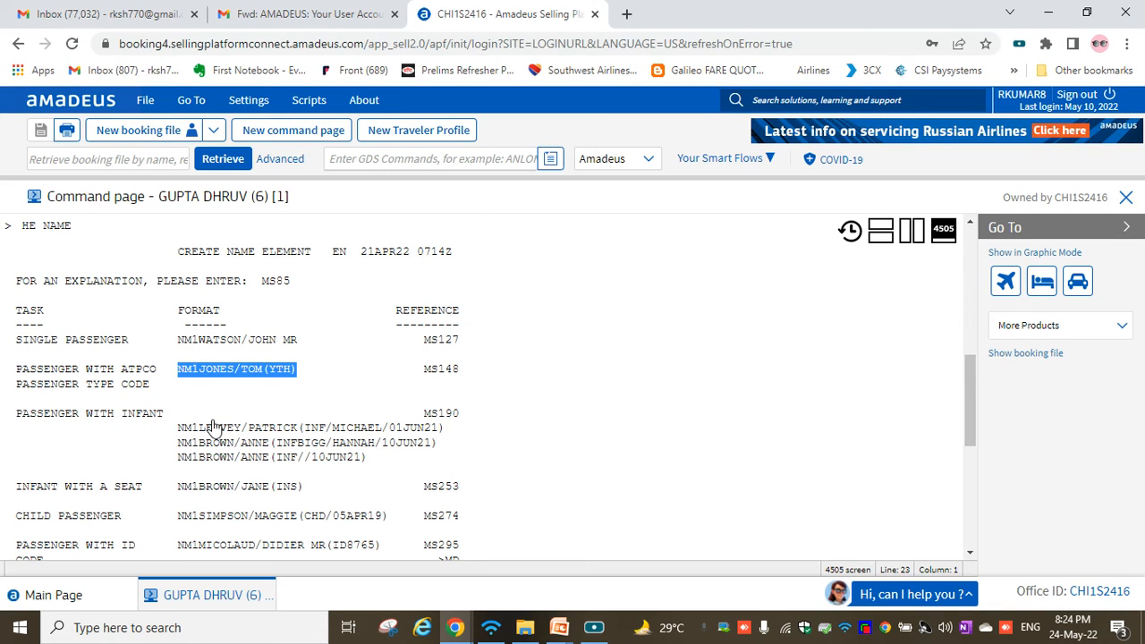
drag(178, 429, 447, 435)
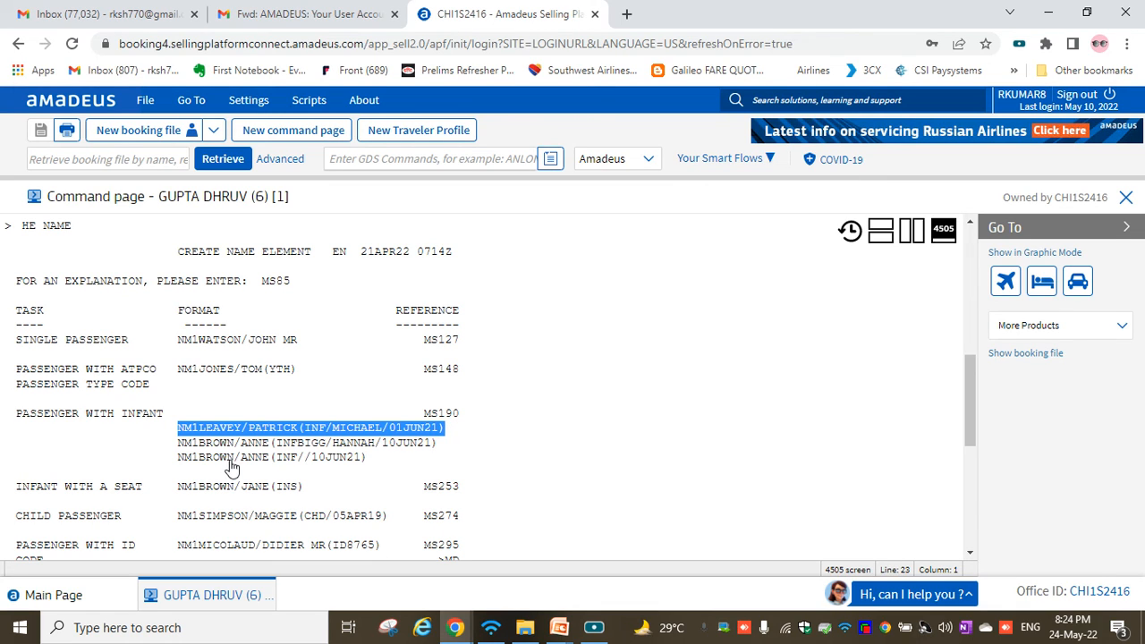
drag(169, 456, 390, 460)
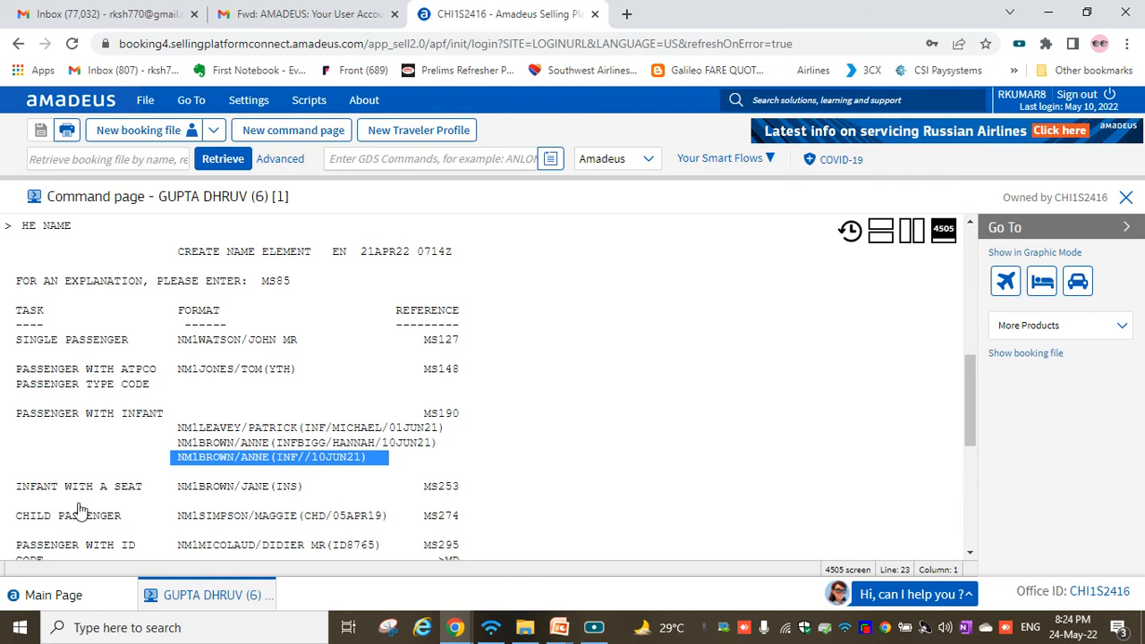
drag(179, 487, 306, 490)
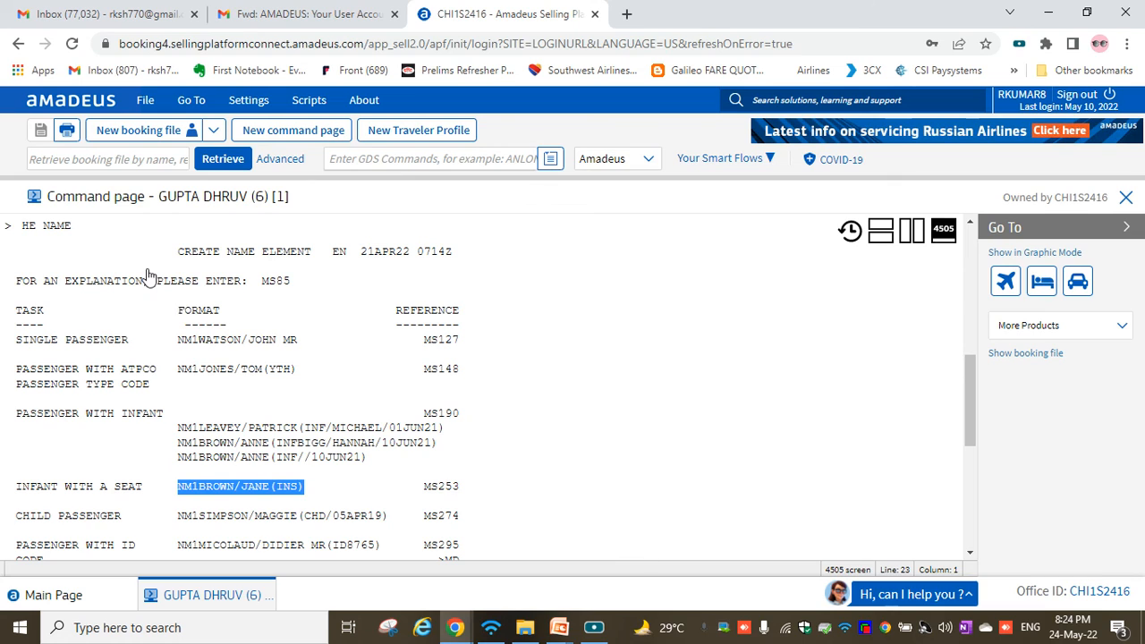
click(153, 224)
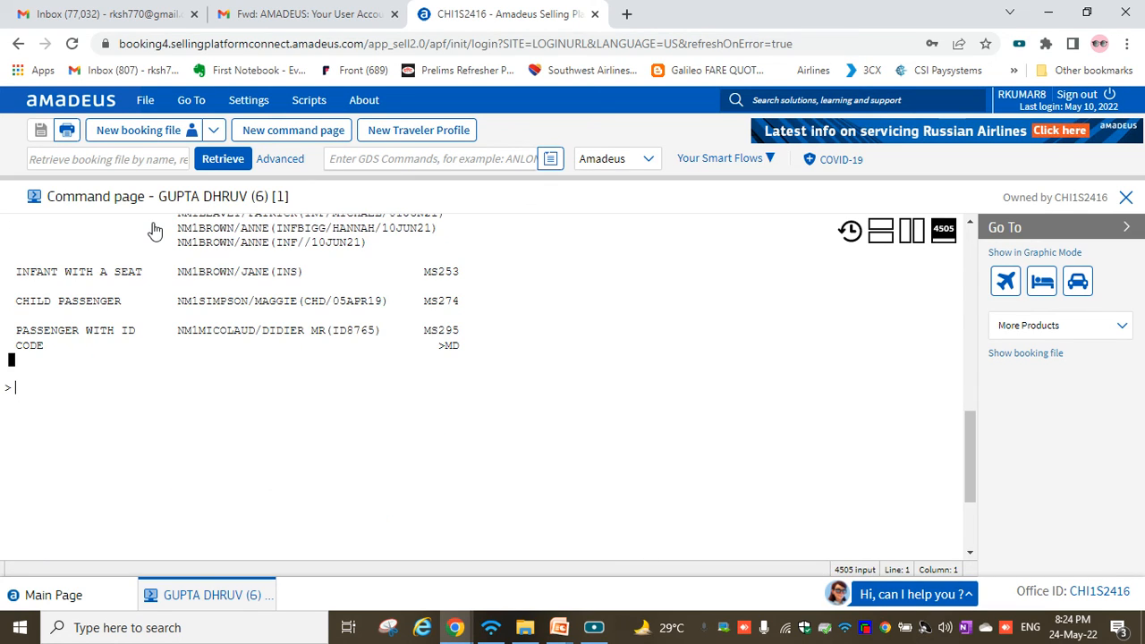
Redisplay the PNR with RT, then add a seventh adult with an NM1 surname/first name entry.
text(RT)
key(Return)
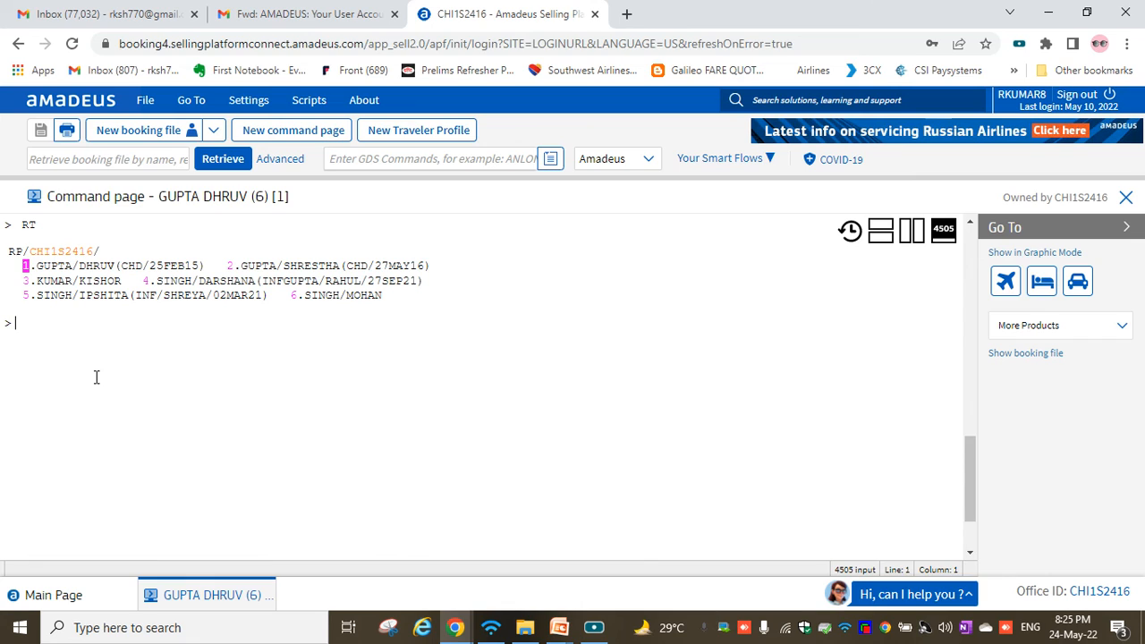
text(NM)
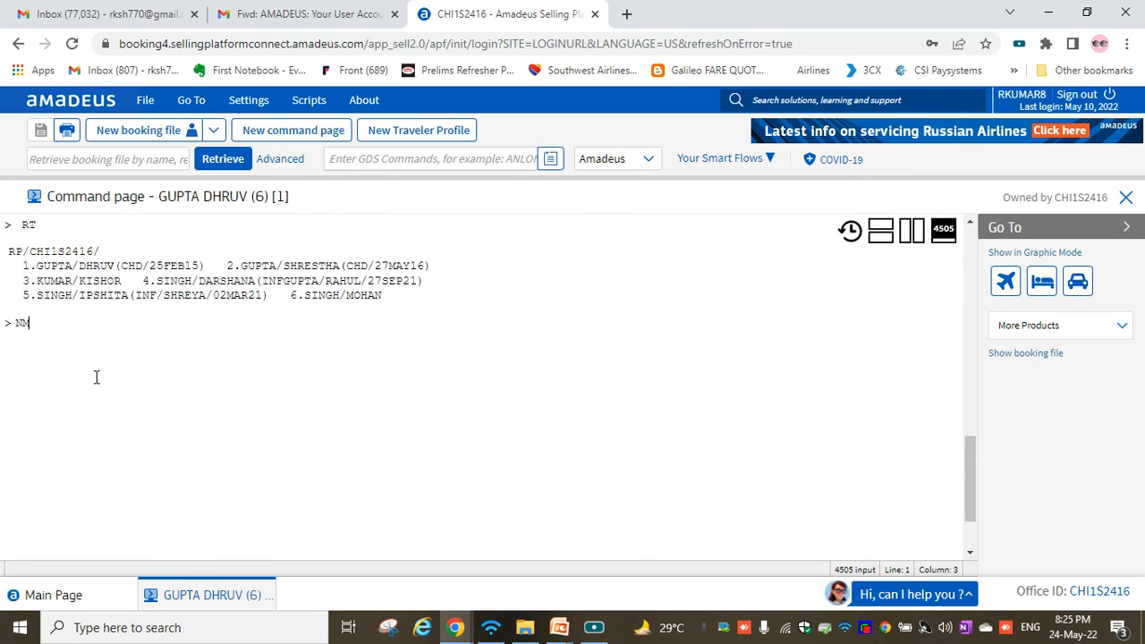
text(1SUMIT/SUMIT)
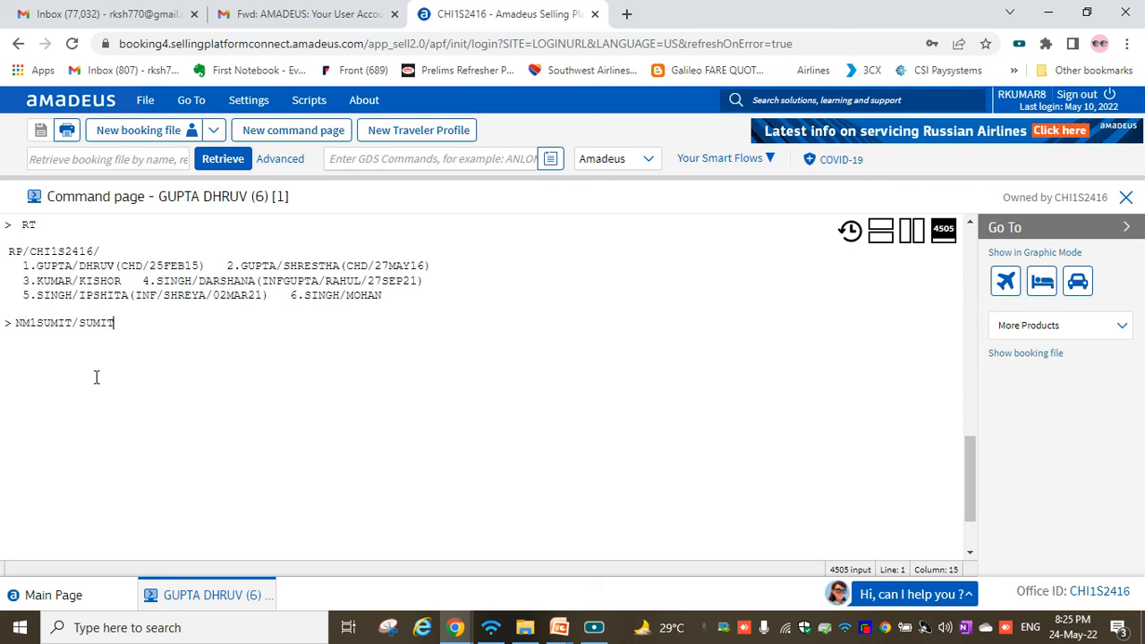
key(Return)
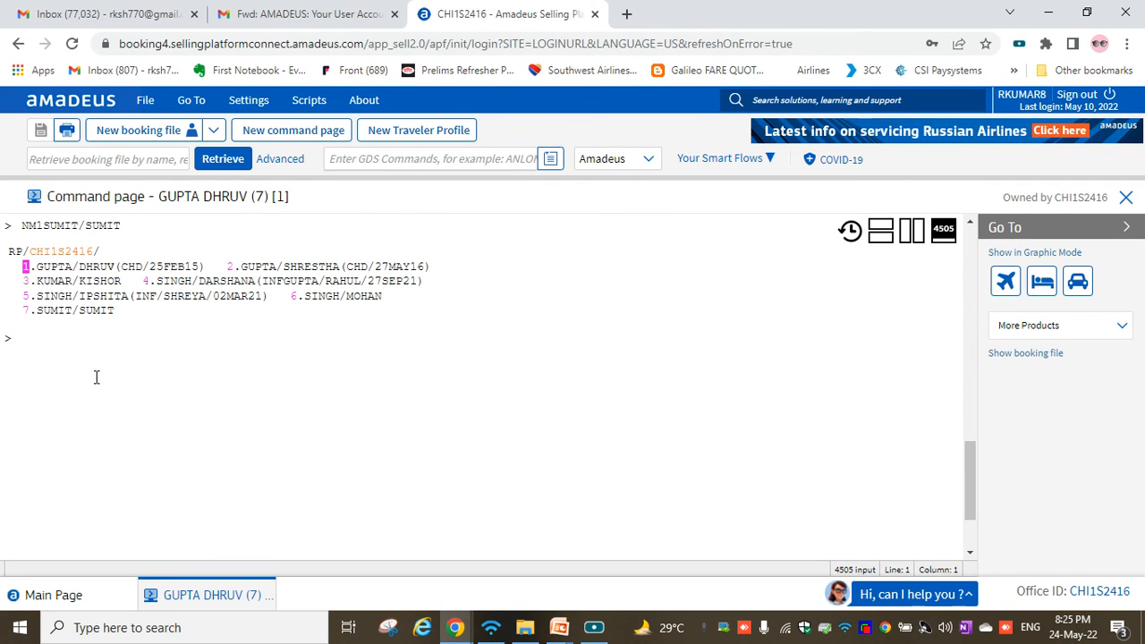
drag(37, 310, 124, 315)
click(108, 345)
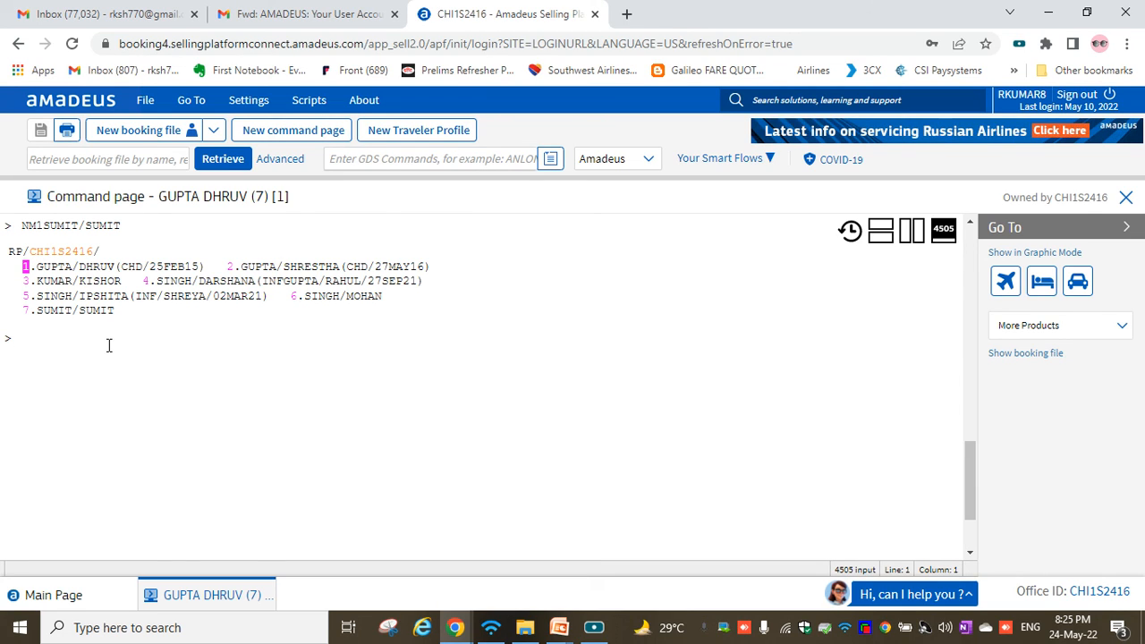